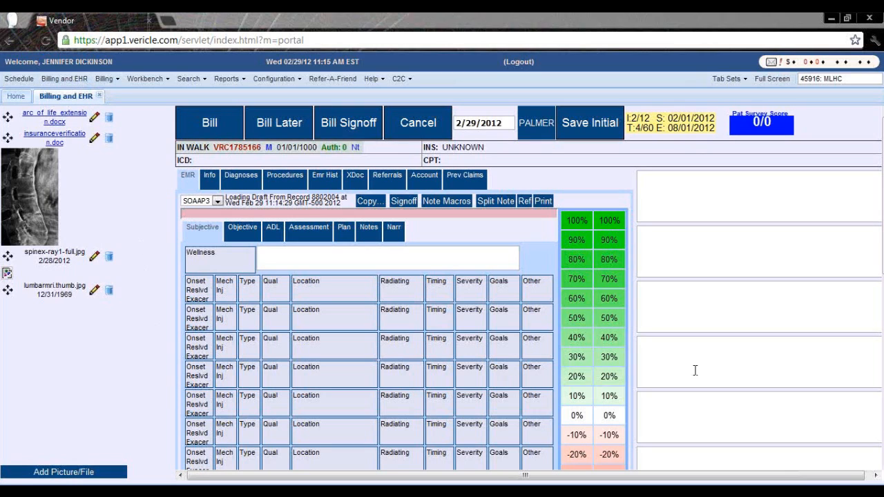
# Step: Load the Day-1 Full Recovery note macro, replacing the current note with it
pyautogui.click(438, 207)
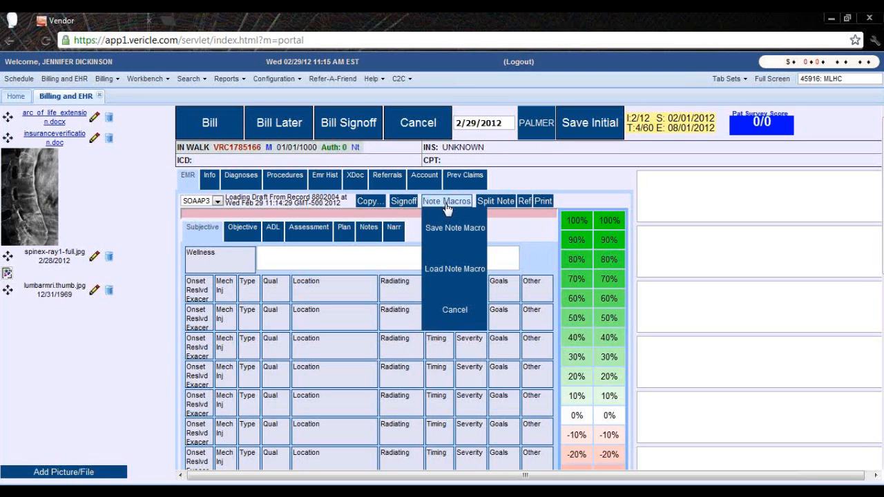
pyautogui.click(478, 284)
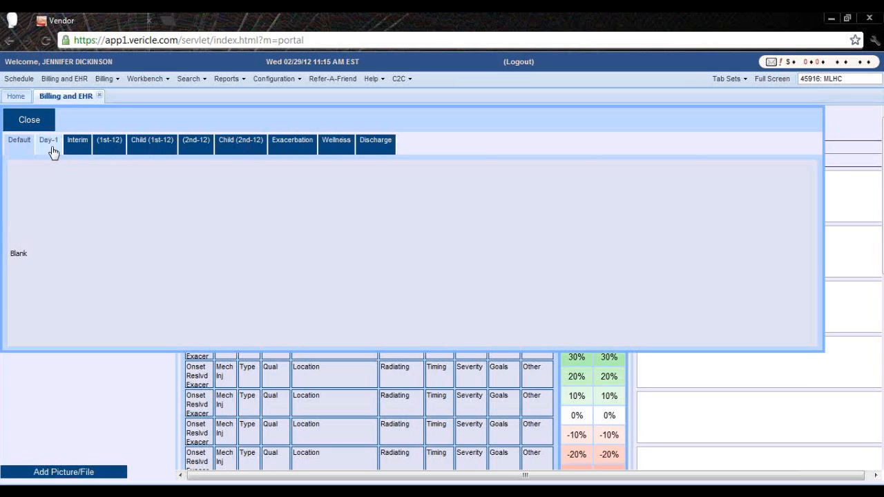
pyautogui.click(54, 152)
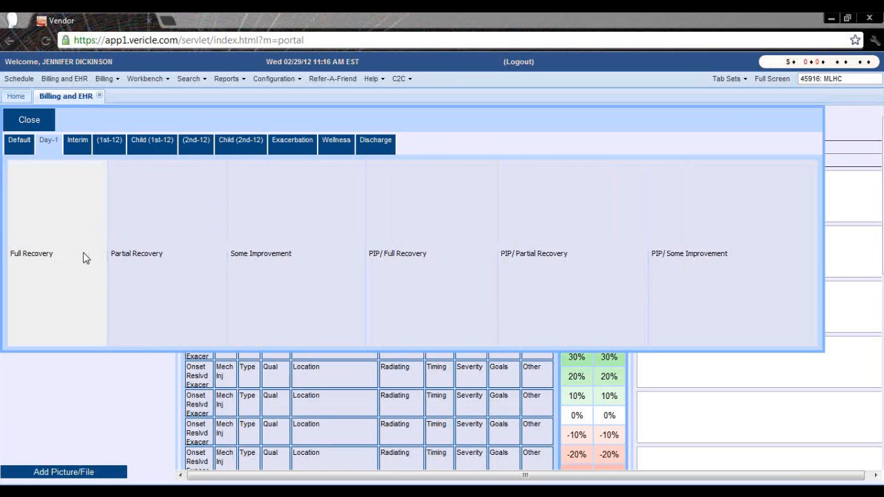
pyautogui.click(84, 257)
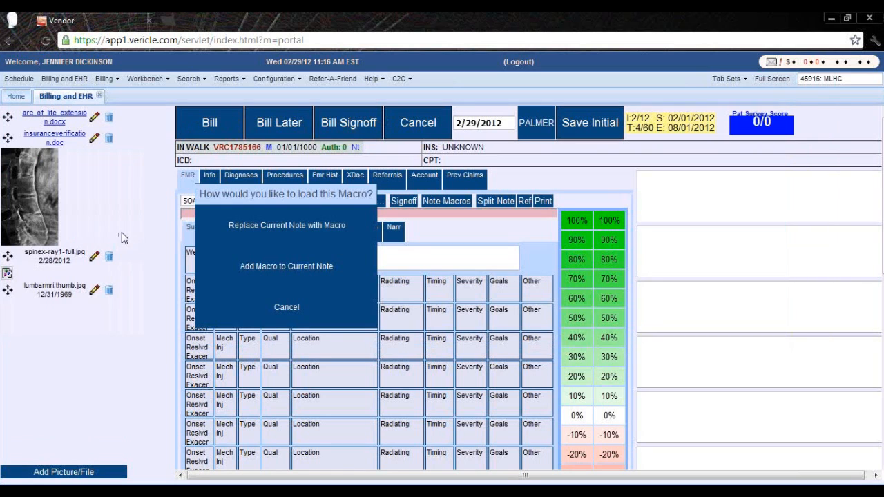
pyautogui.click(285, 240)
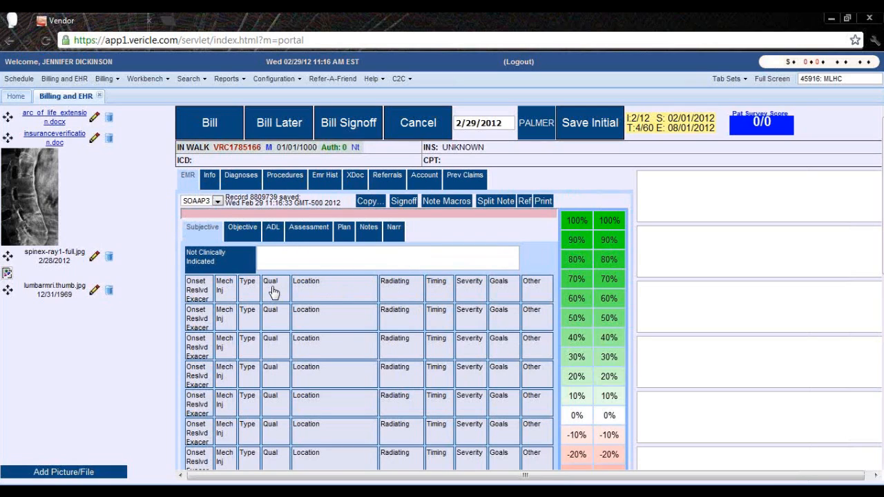
# Step: Change the Not Clinically Indicated entry in the Subjective section to Clinically Indicated
pyautogui.click(224, 266)
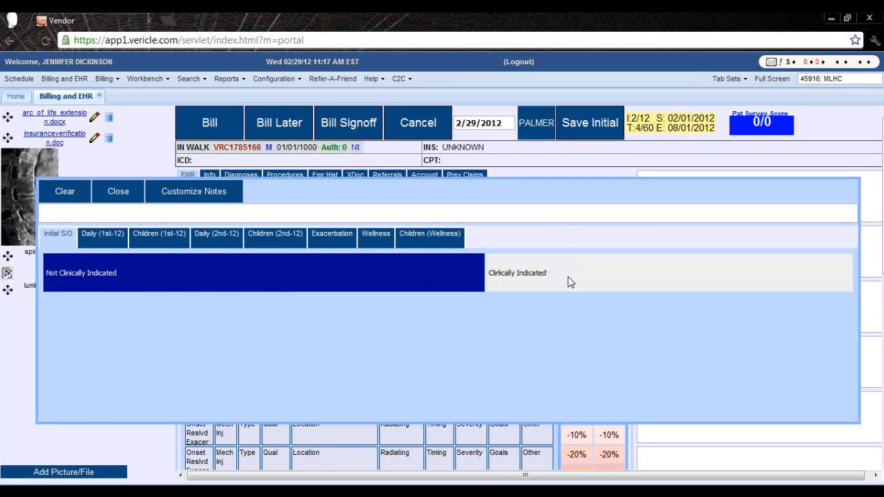
pyautogui.click(533, 279)
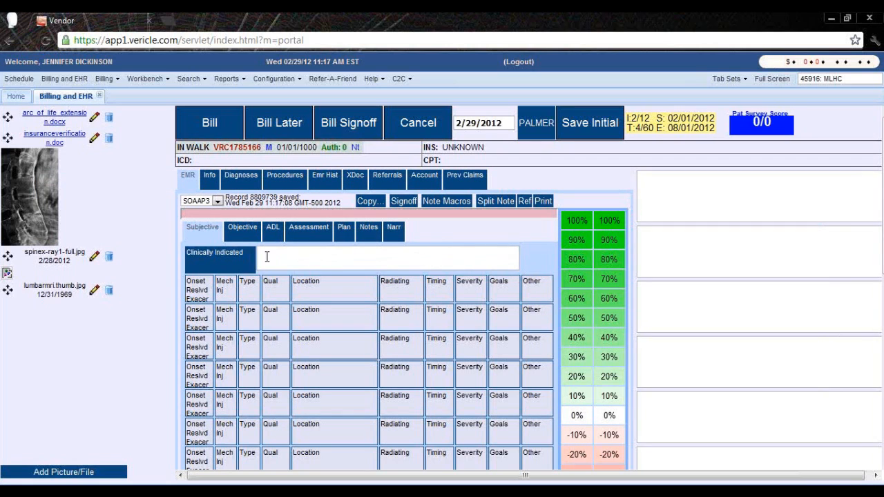
# Step: Add R shoulder to the locations of the Initial Obj. entry in the Objective section
pyautogui.click(241, 228)
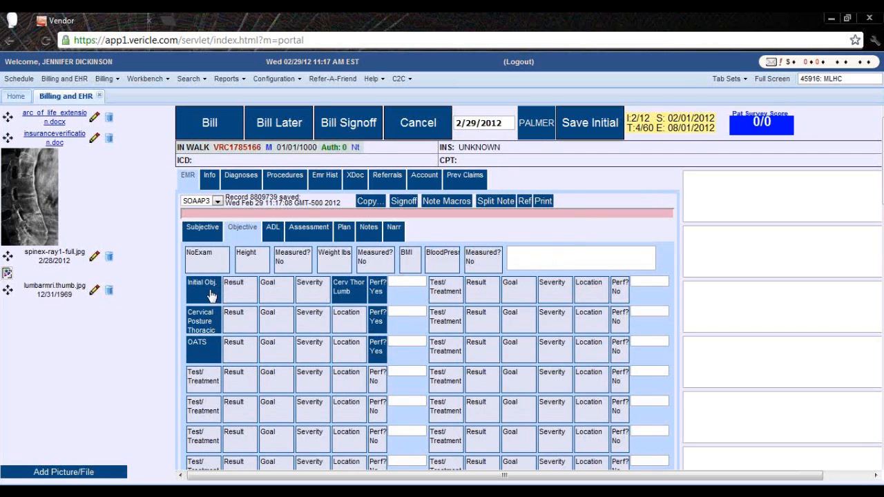
pyautogui.click(351, 297)
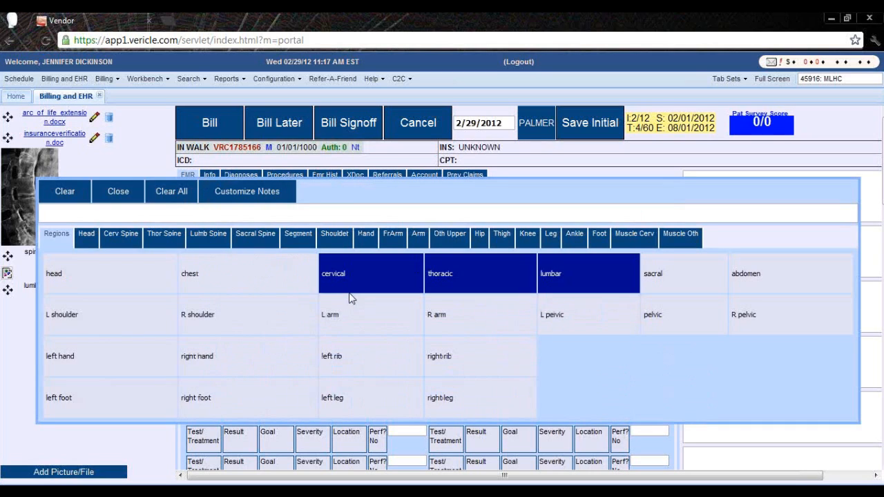
pyautogui.click(234, 322)
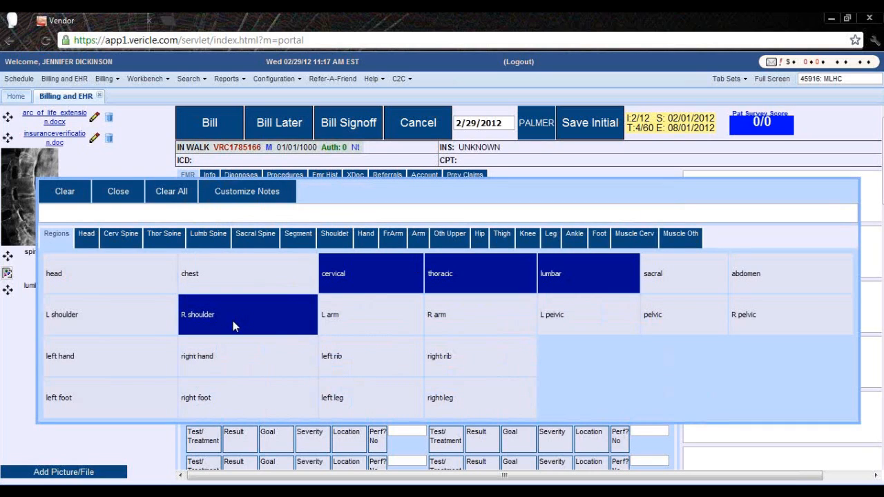
pyautogui.click(117, 192)
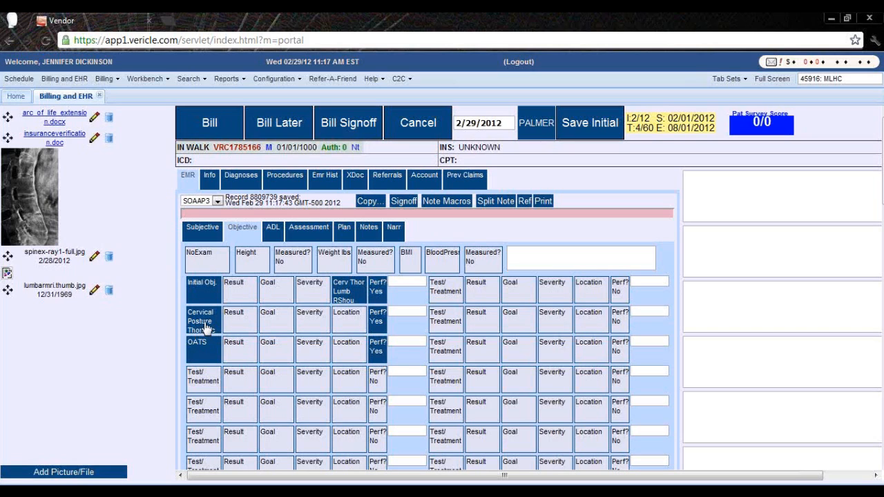
# Step: Remove Thoracic Posture from the x-ray rationale of the second Objective entry
pyautogui.click(204, 321)
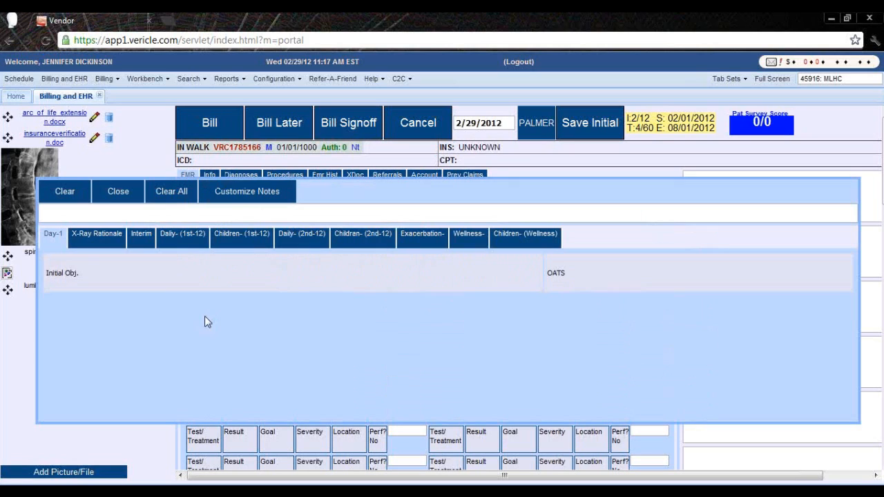
pyautogui.click(102, 238)
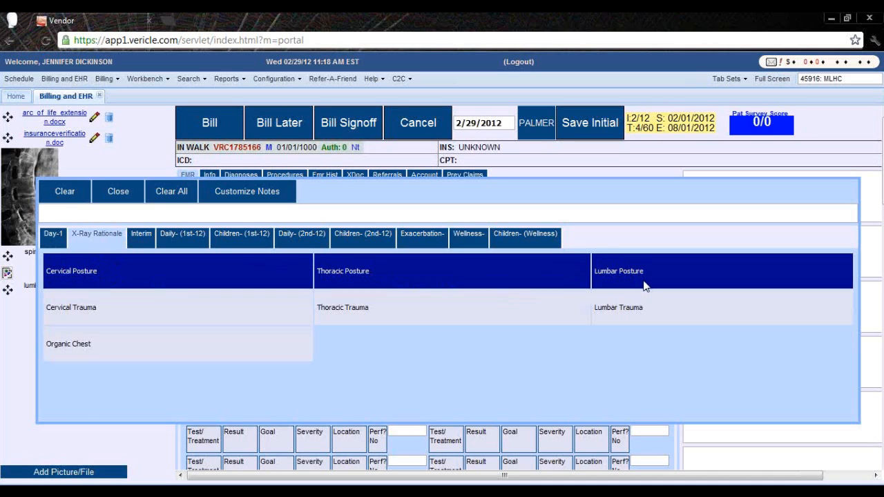
pyautogui.click(402, 270)
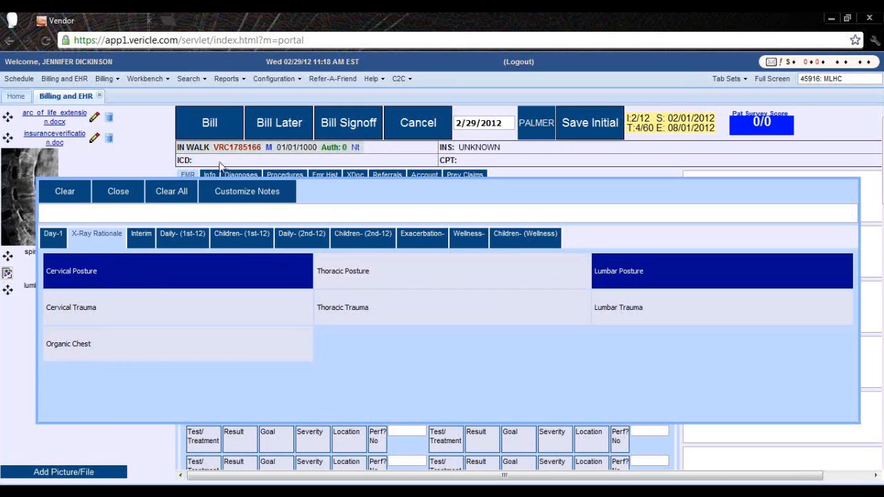
pyautogui.click(119, 193)
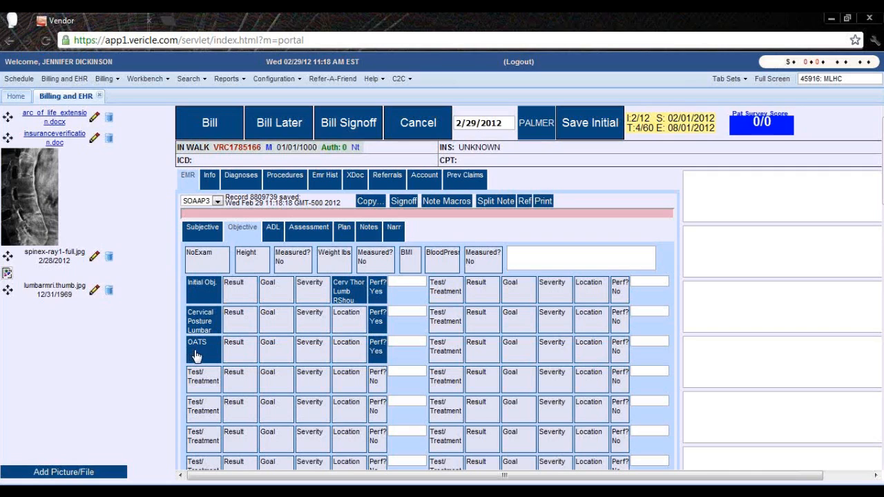
# Step: Set the OATS entry's result to 60 and its goal to 10
pyautogui.click(247, 357)
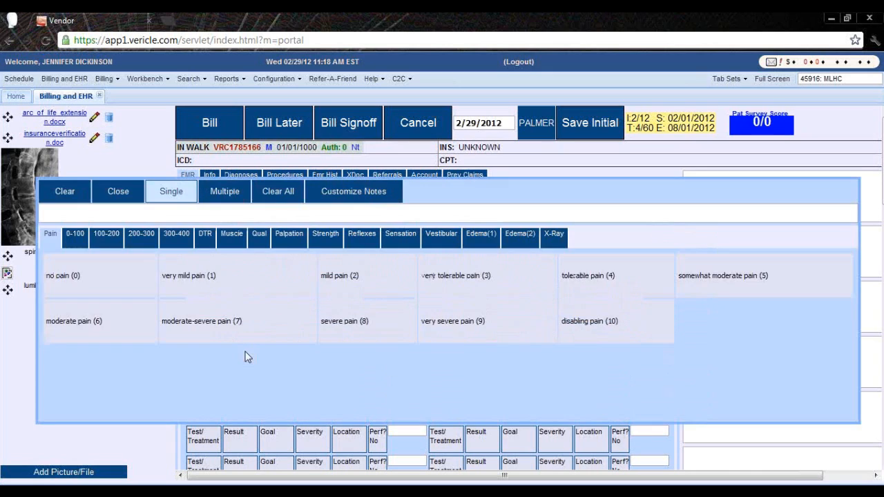
pyautogui.click(81, 236)
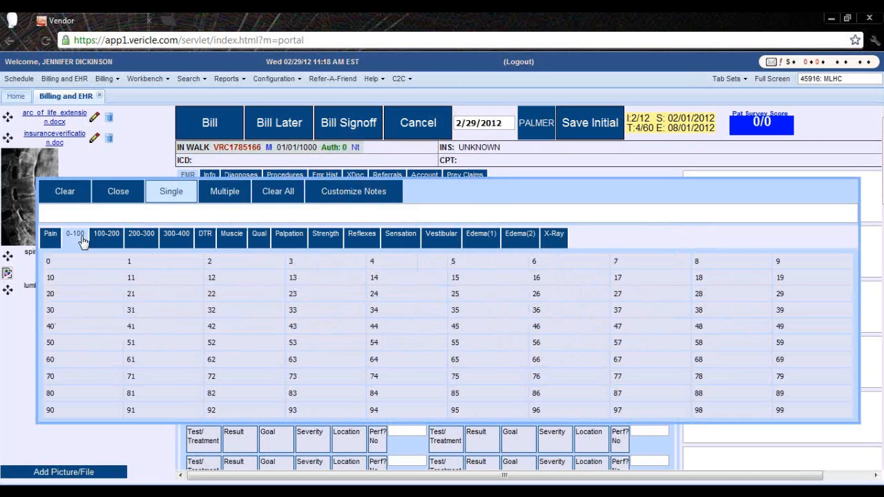
pyautogui.click(107, 361)
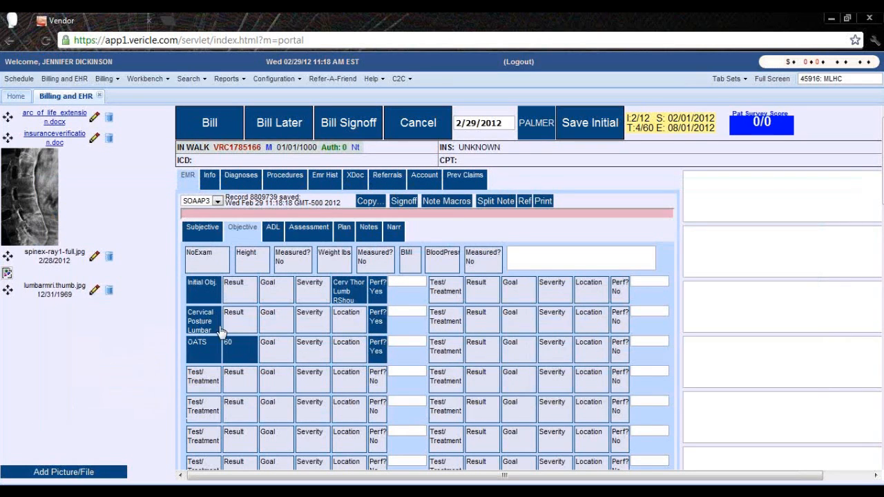
pyautogui.click(270, 349)
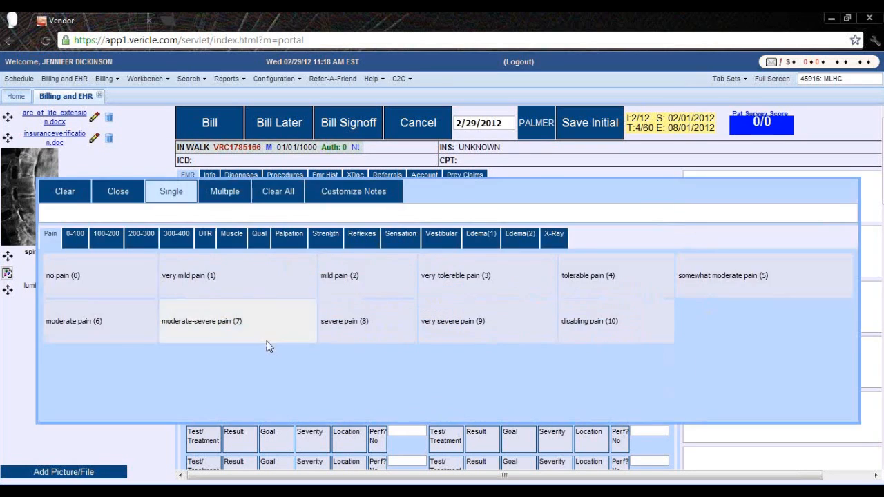
pyautogui.click(76, 235)
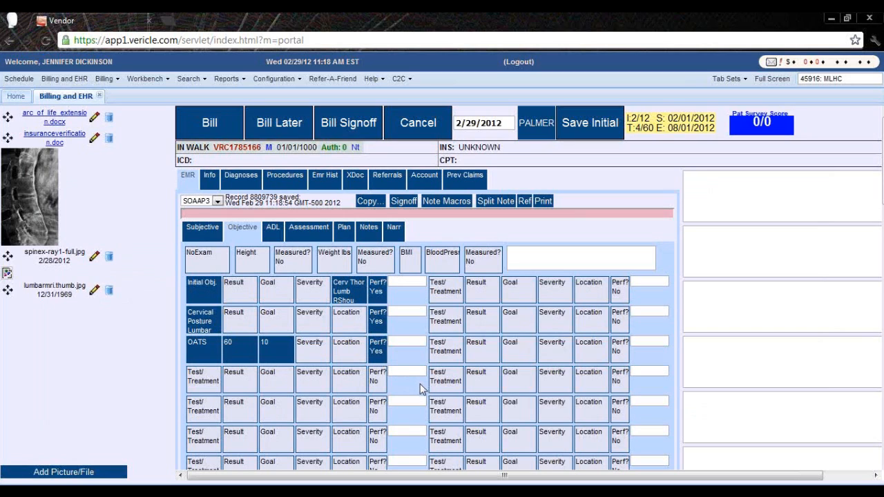
# Step: Fill the first column of Assessment diagnoses with codes 739.3, 722.52, 739.1 and 728.85
pyautogui.click(310, 238)
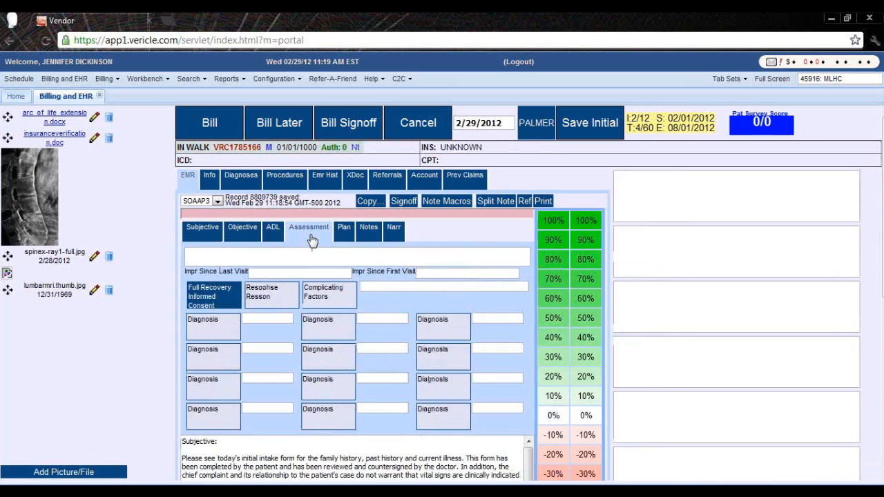
pyautogui.click(213, 331)
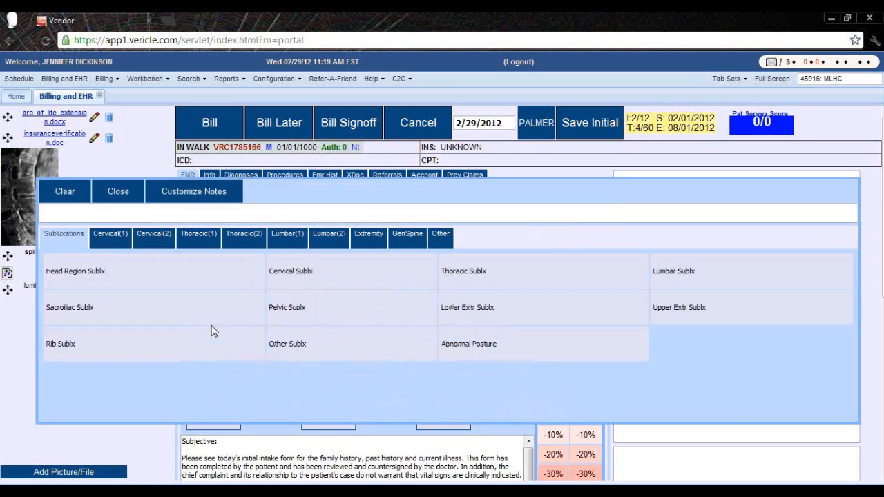
pyautogui.click(114, 241)
pyautogui.click(162, 245)
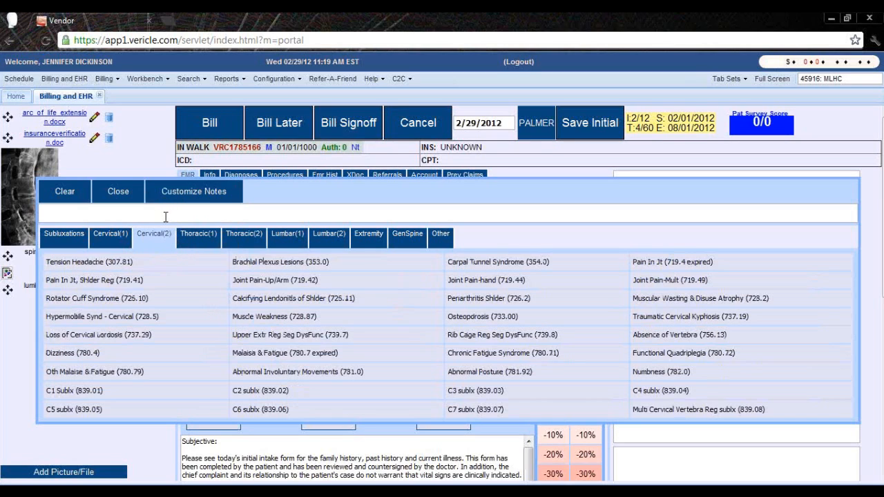
pyautogui.click(165, 216)
pyautogui.write('78')
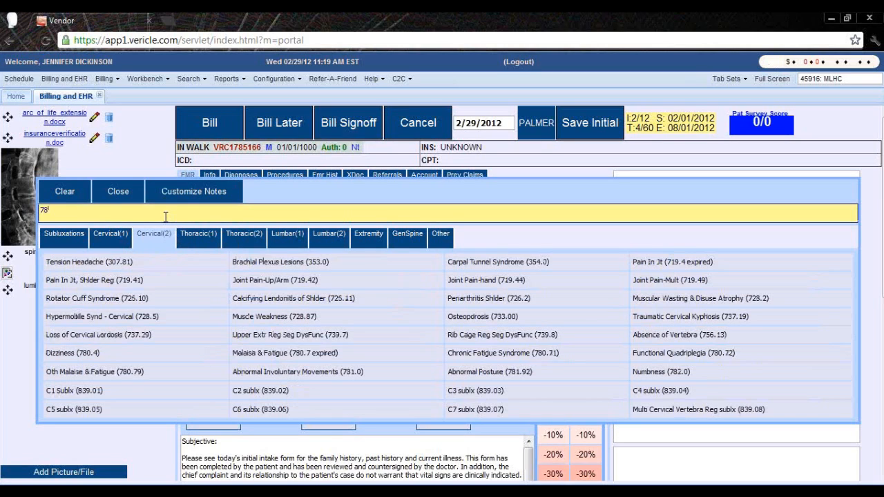
pyautogui.write('33')
pyautogui.click(118, 192)
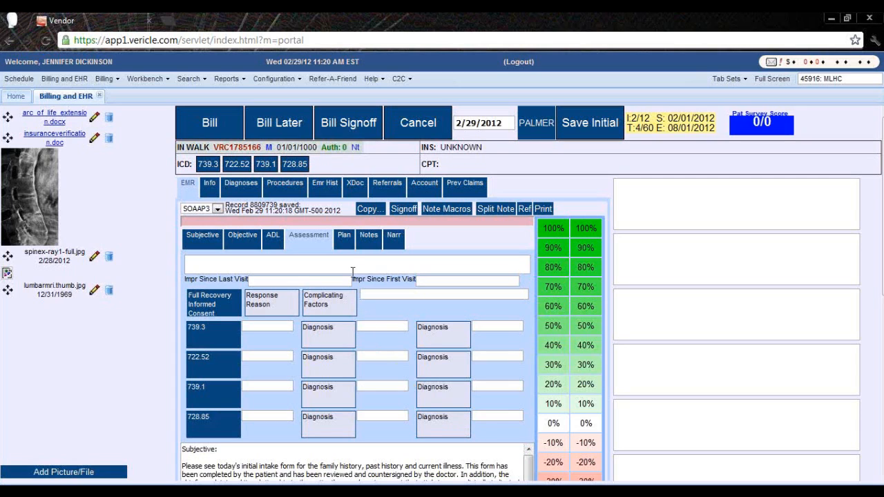
# Step: Replace the 97012 traction care in the Plan section with 97150- HW/ Vibe Plate
pyautogui.click(345, 238)
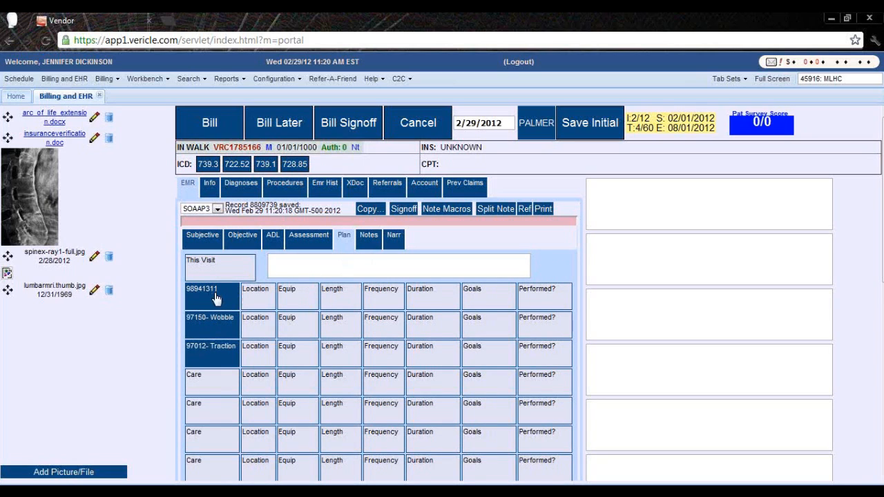
pyautogui.click(216, 359)
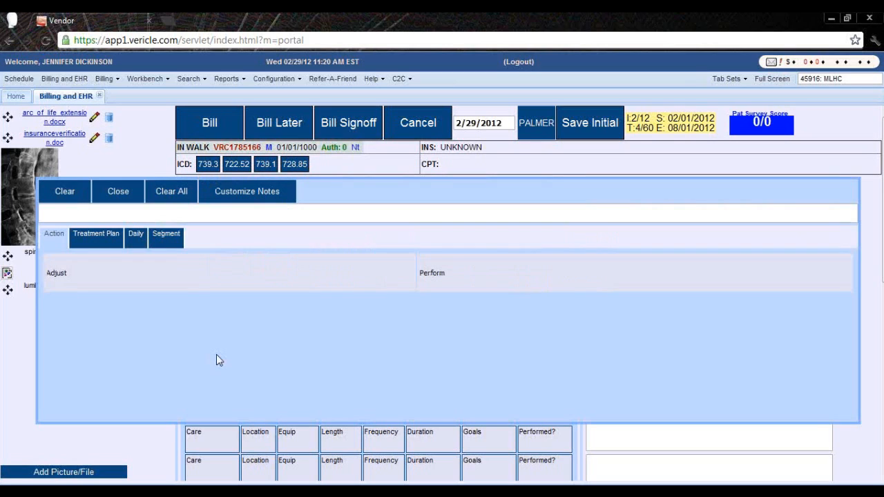
pyautogui.click(92, 237)
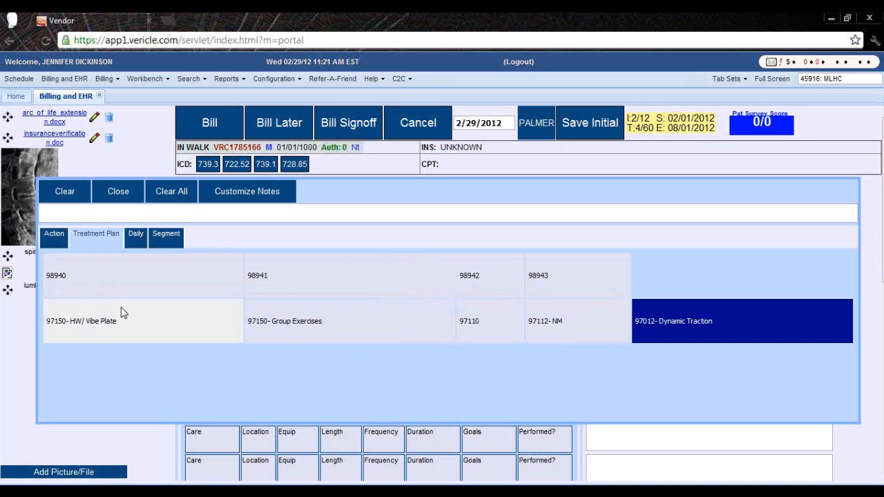
pyautogui.click(174, 326)
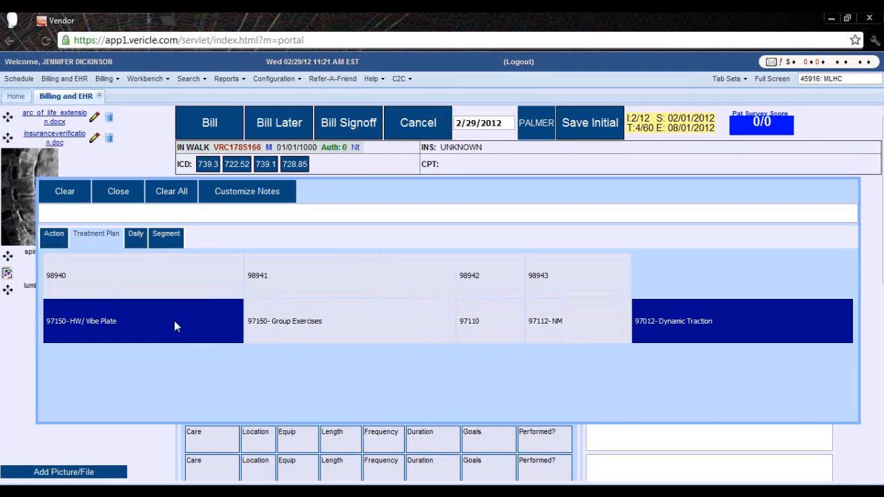
pyautogui.click(707, 337)
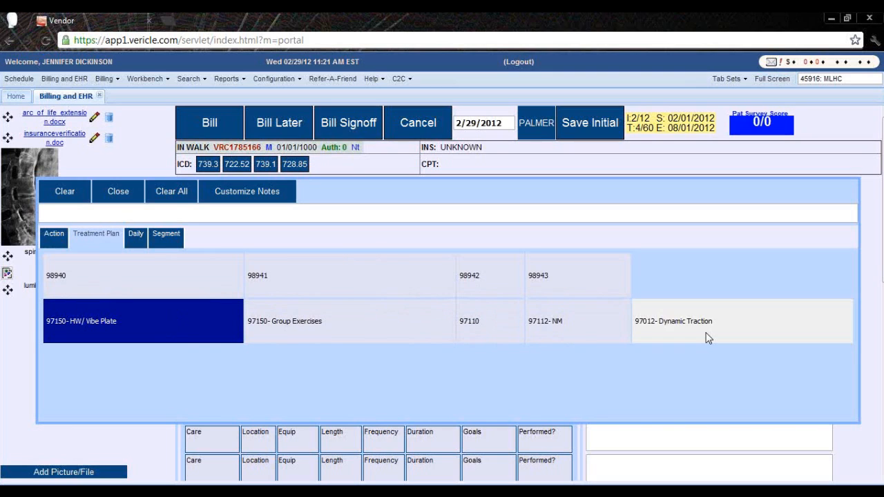
pyautogui.click(128, 199)
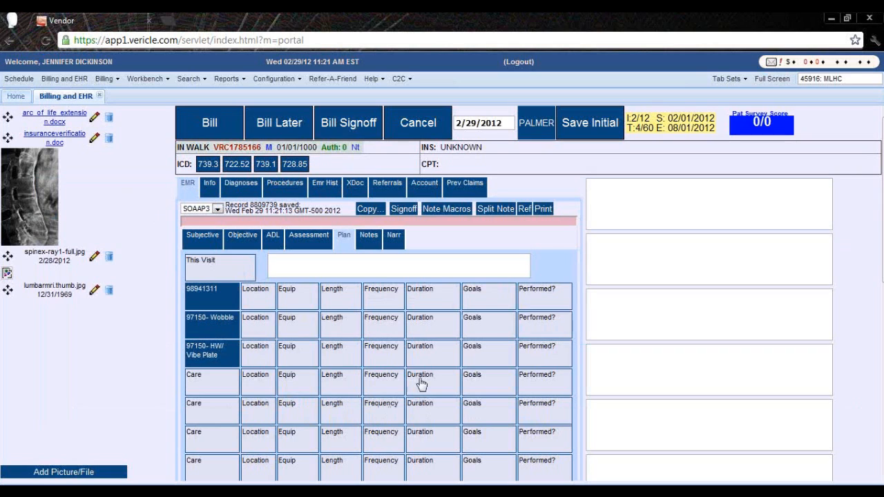
# Step: Review the generated narrative from the Subjective section through the Plan section
pyautogui.click(394, 248)
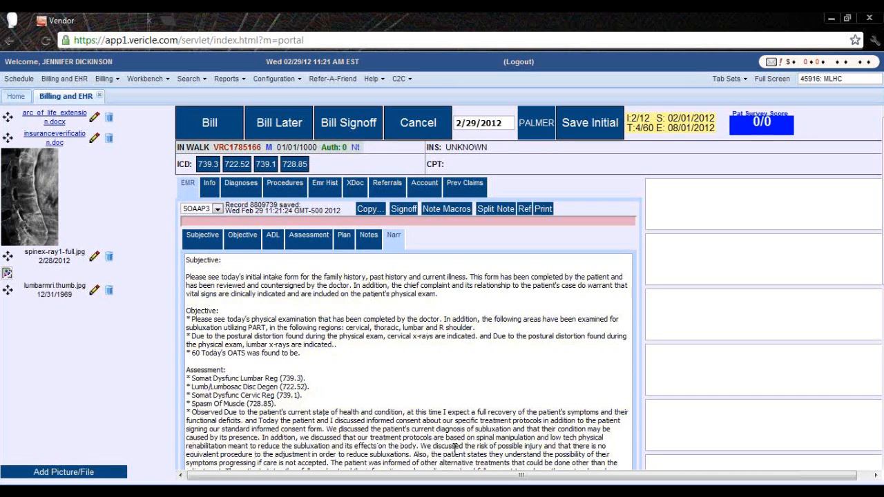
pyautogui.scroll(-1, 455, 447)
pyautogui.scroll(-1, 455, 447)
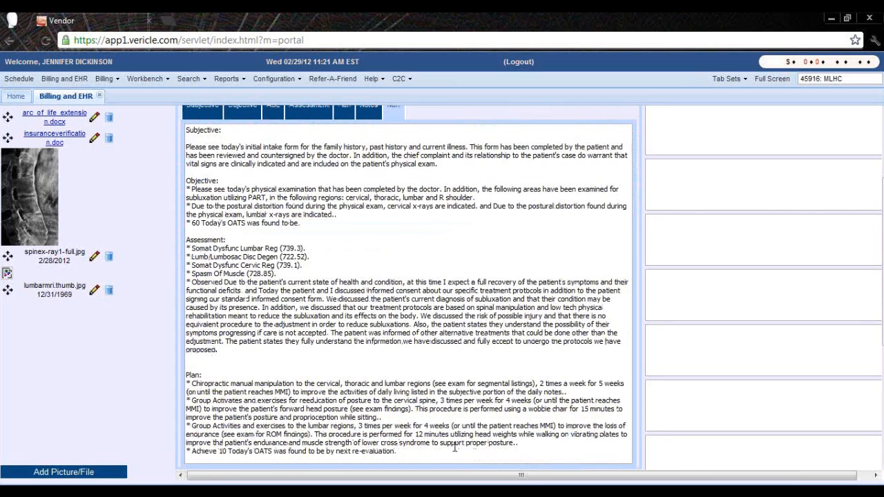
pyautogui.scroll(2, 455, 448)
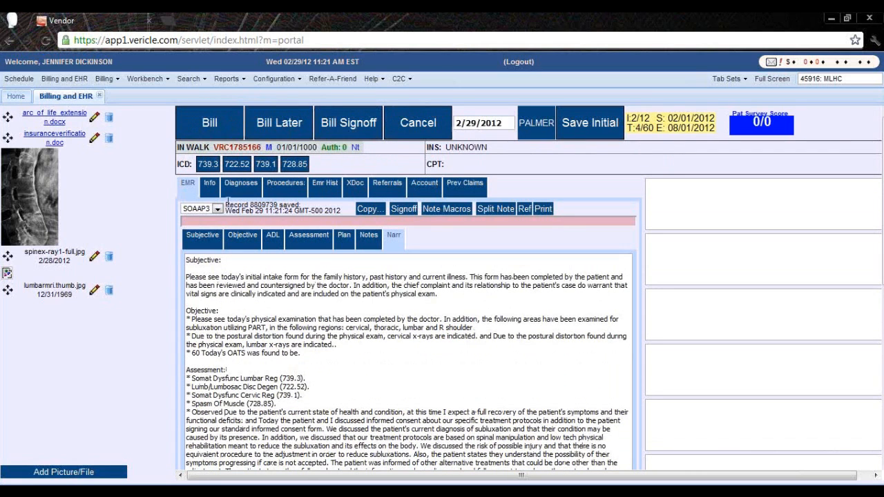